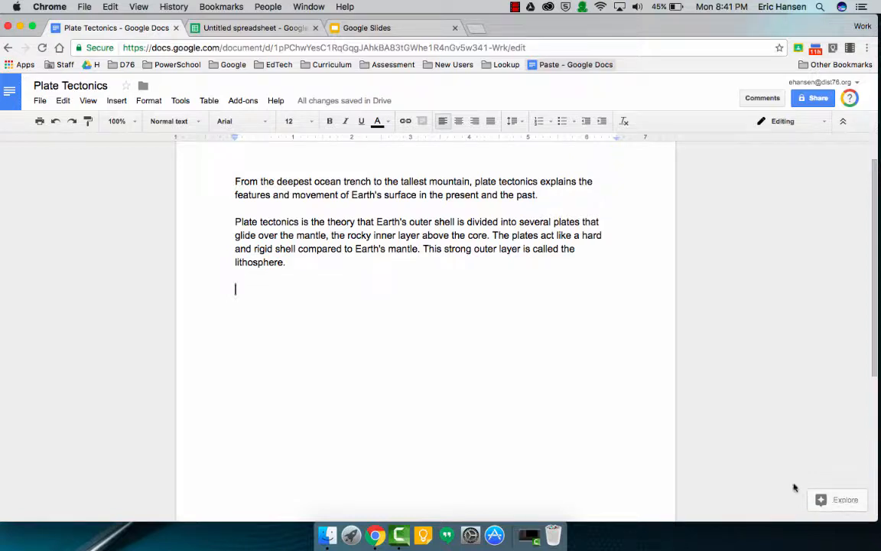
Open Explore for the Plate Tectonics document and review its suggested topics, images and related research.
left_click(854, 501)
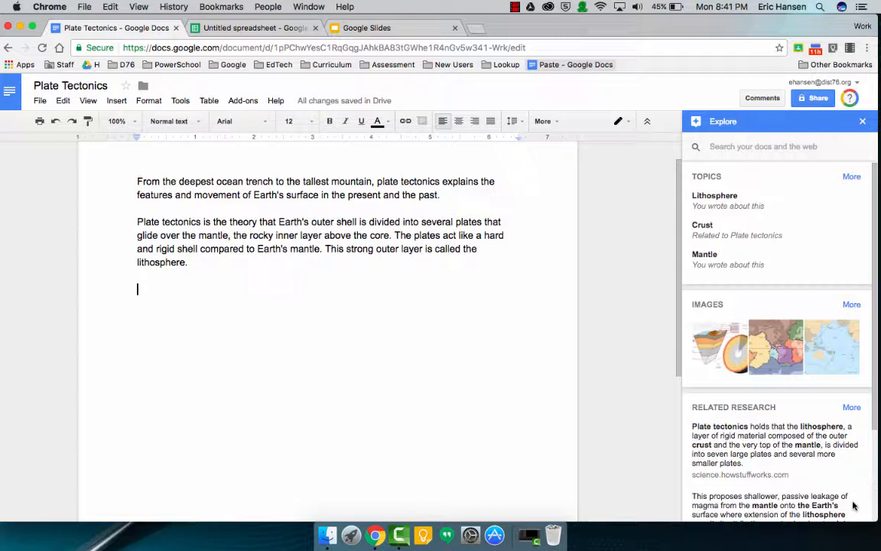
scroll(849, 462, "down", 3)
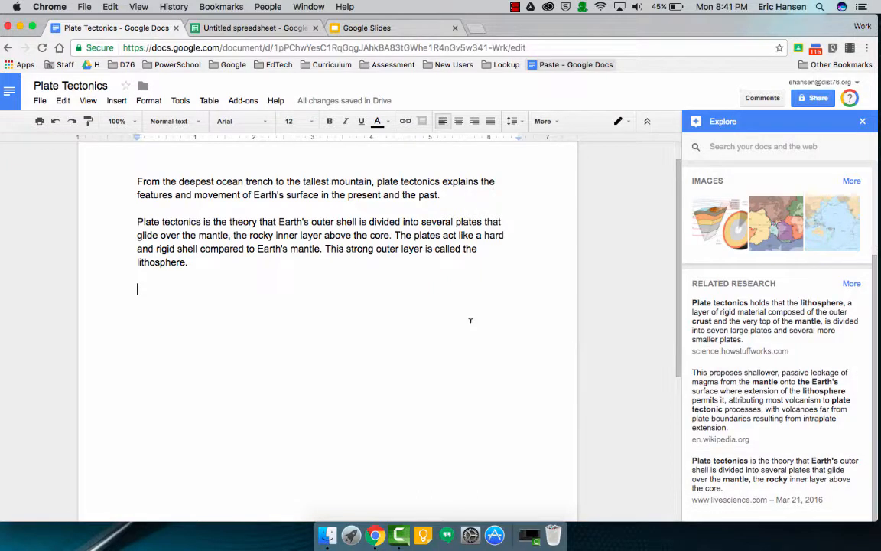
scroll(490, 306, "up", 2)
scroll(704, 309, "up", 3)
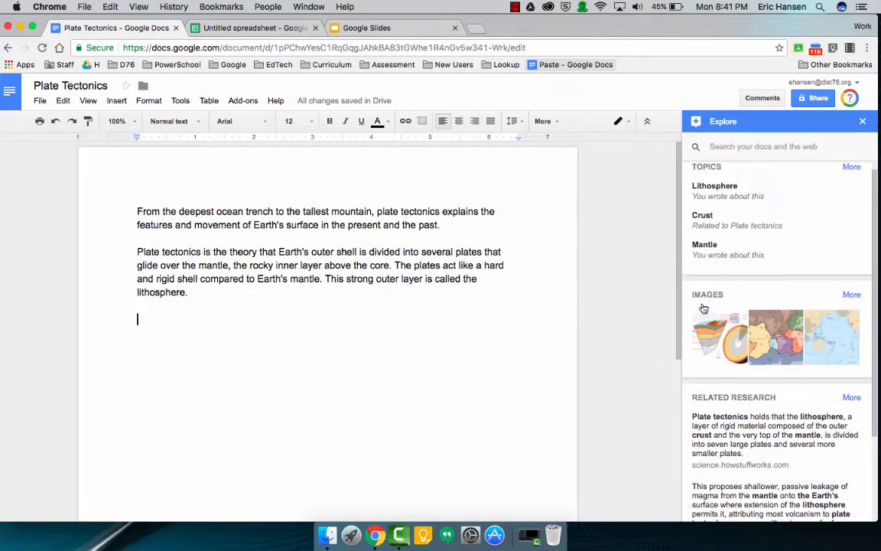
Browse the full set of suggested images, and insert the Pacific-centred plate boundary map below the document's last paragraph.
left_click(851, 295)
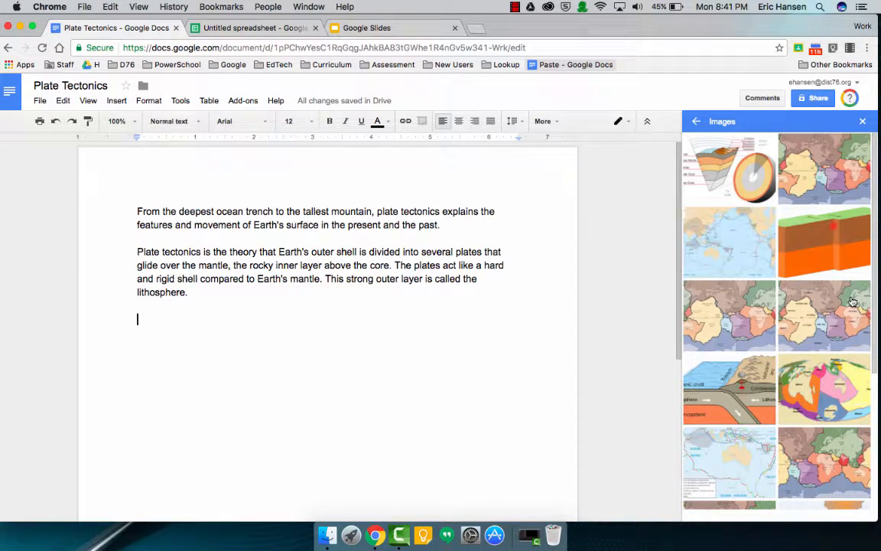
scroll(854, 302, "down", 3)
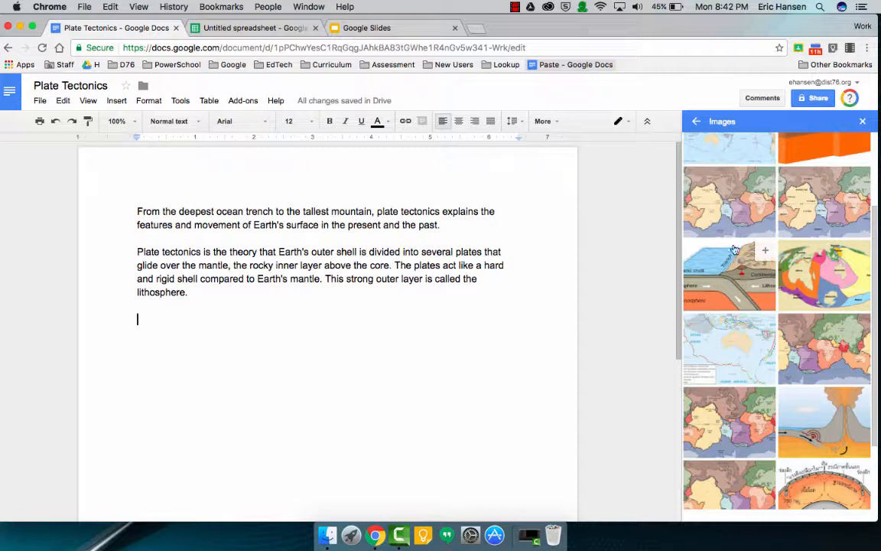
left_click(696, 123)
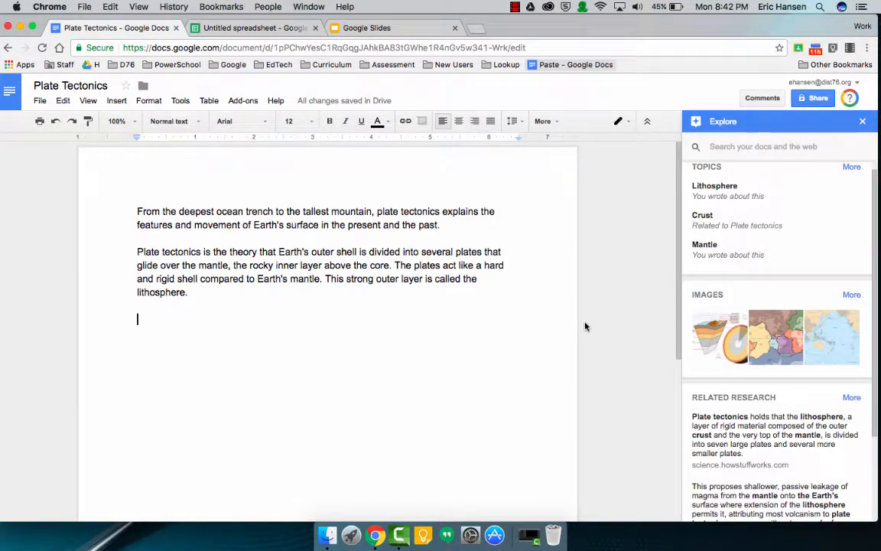
left_click(849, 323)
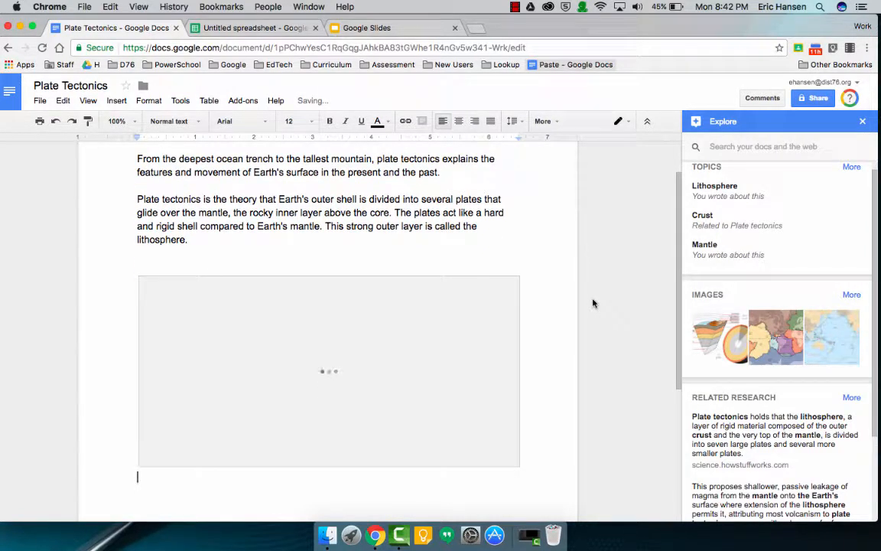
scroll(537, 369, "down", 2)
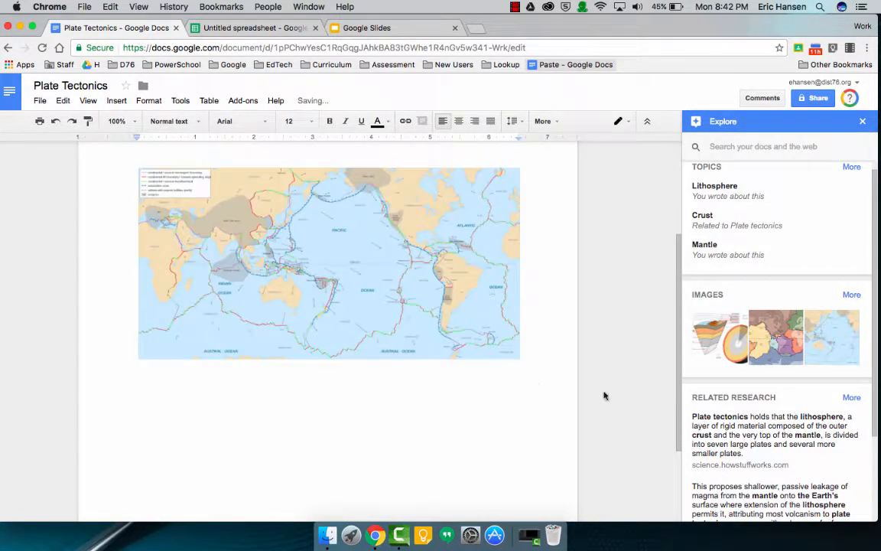
Insert the science.howstuffworks.com research excerpt with its footnote citation below the map, and check the footnote.
scroll(780, 413, "down", 3)
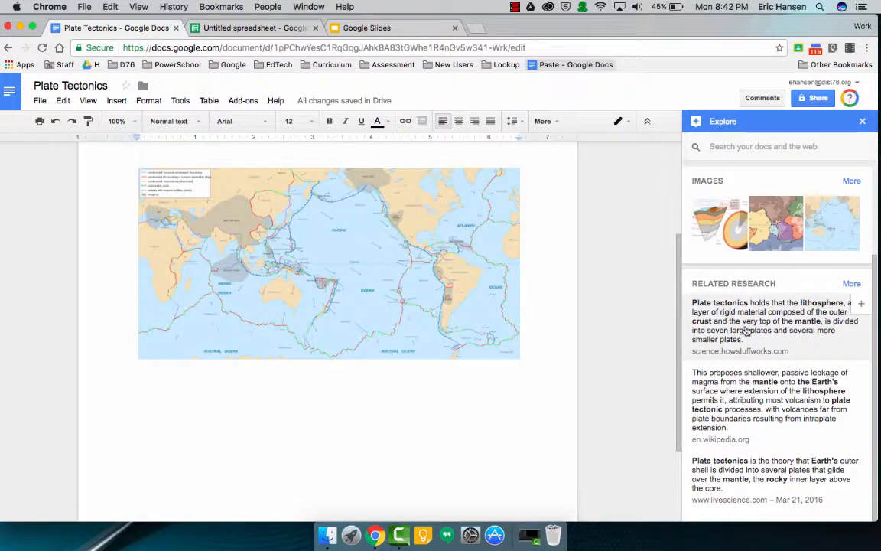
left_click(862, 304)
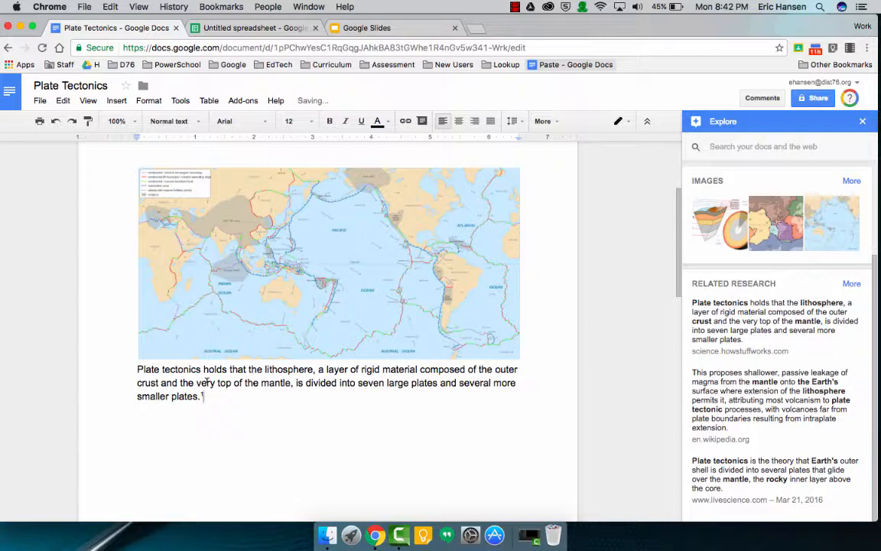
scroll(204, 396, "down", 3)
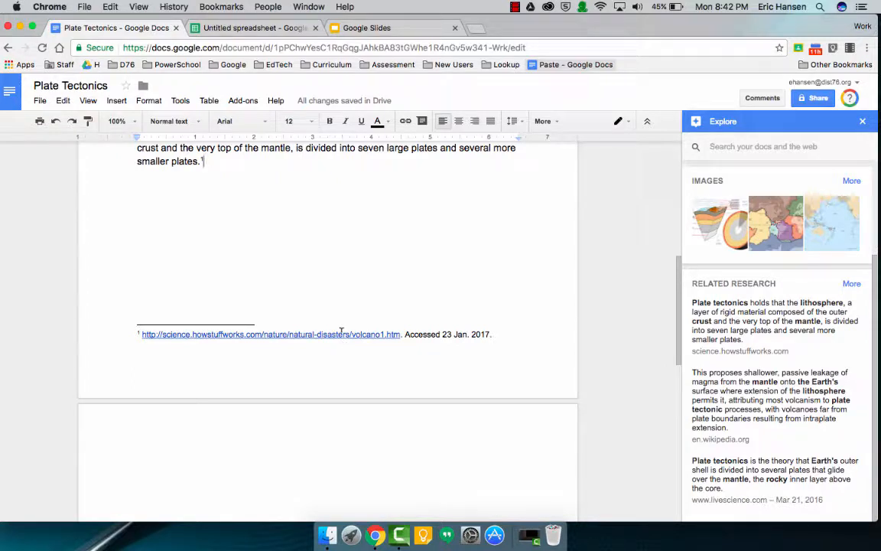
scroll(411, 286, "up", 1)
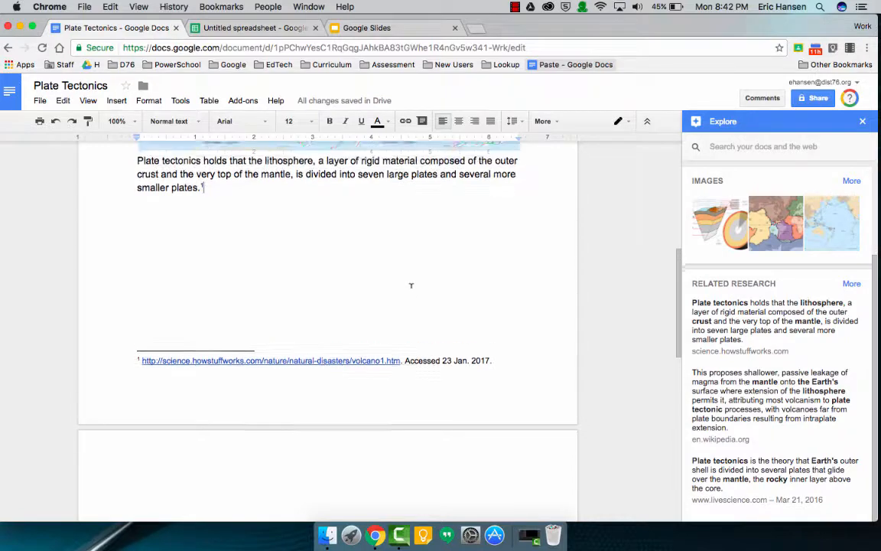
scroll(411, 285, "up", 10)
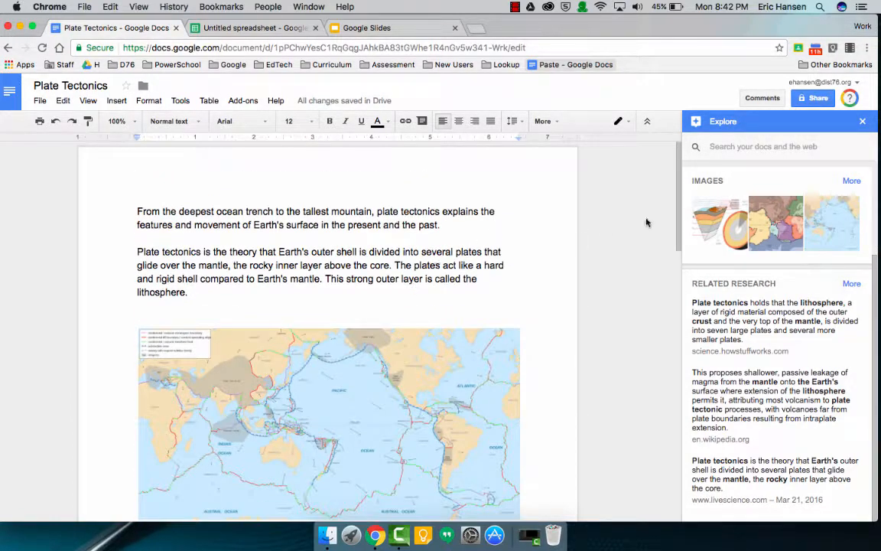
Search Explore for "plate tectonics" and look through the web, image and Drive results.
left_click(719, 146)
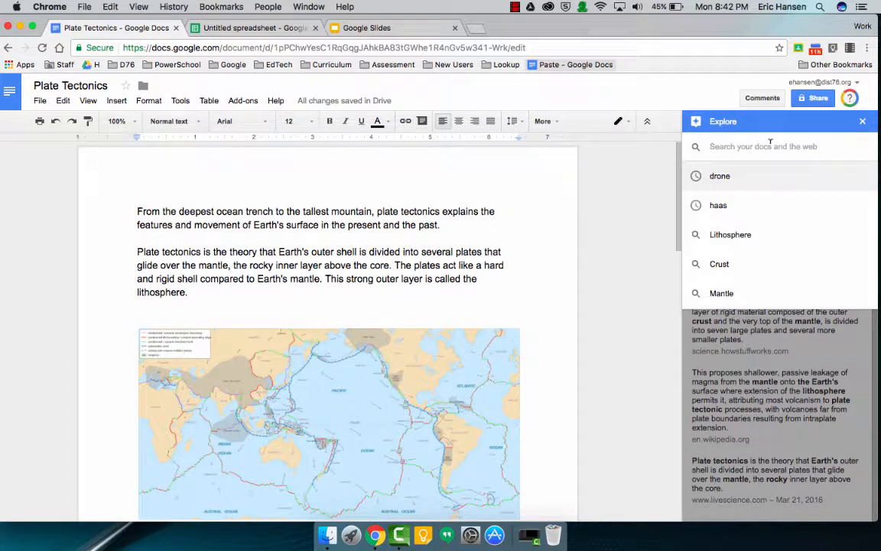
type("plate ")
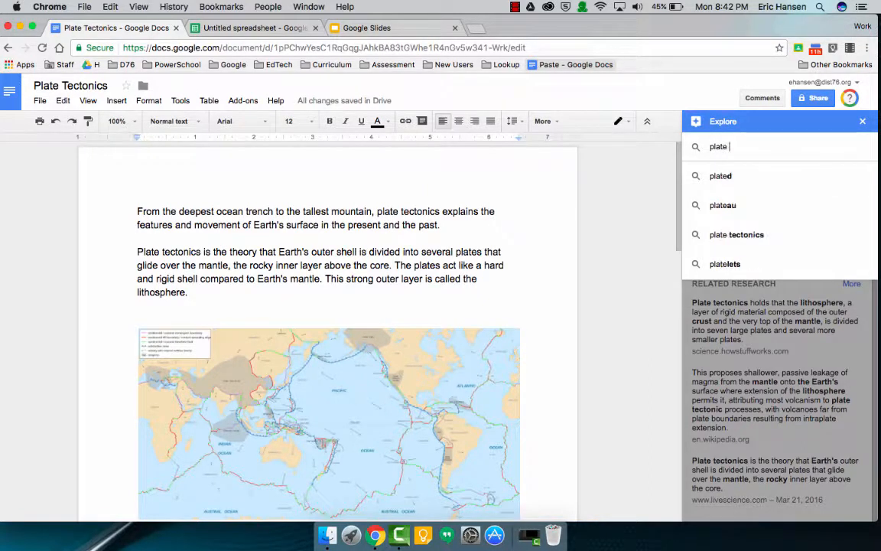
type("tec")
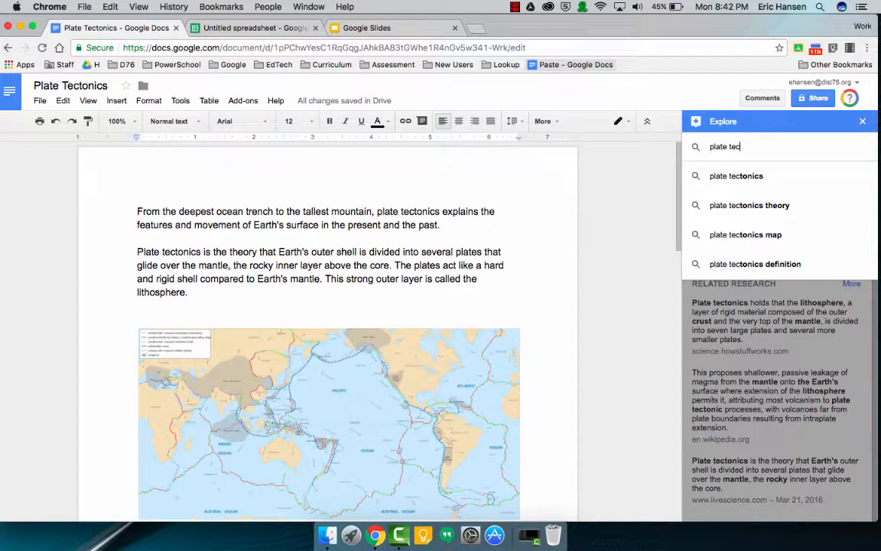
left_click(764, 177)
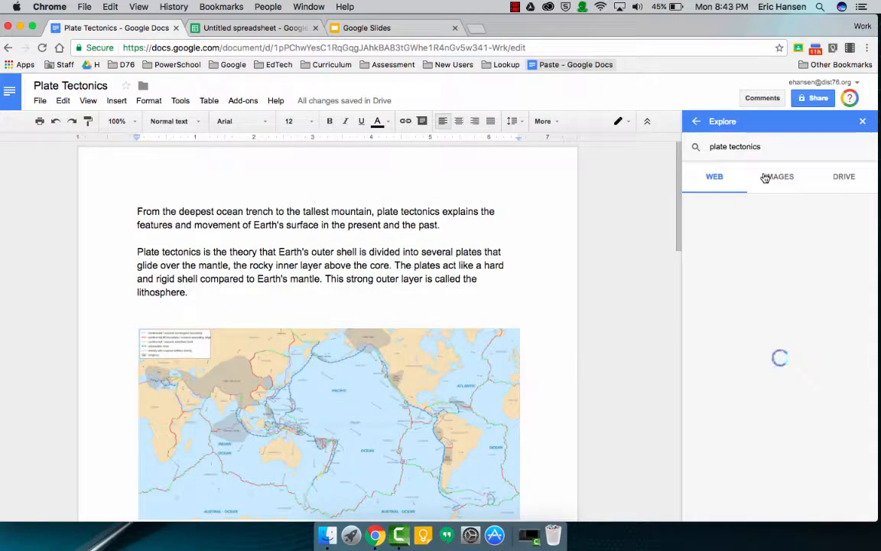
scroll(793, 329, "down", 5)
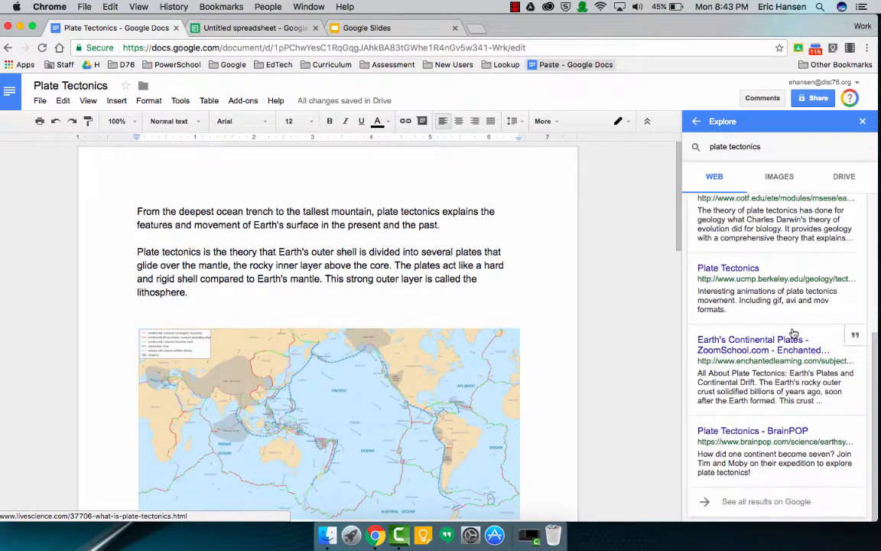
left_click(780, 177)
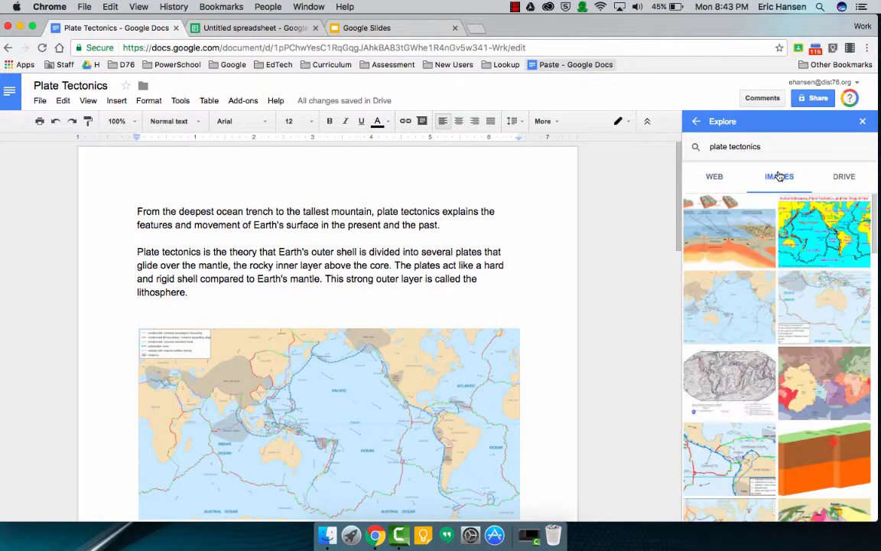
left_click(843, 177)
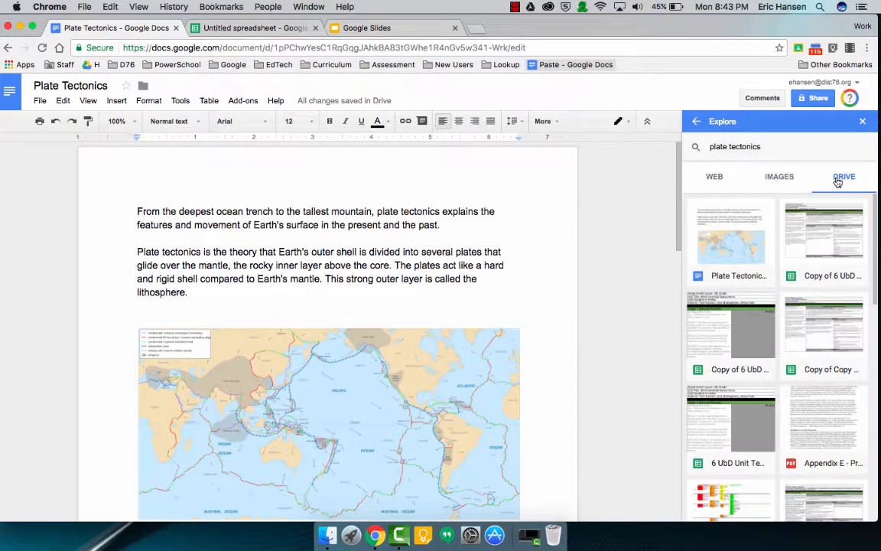
left_click(779, 177)
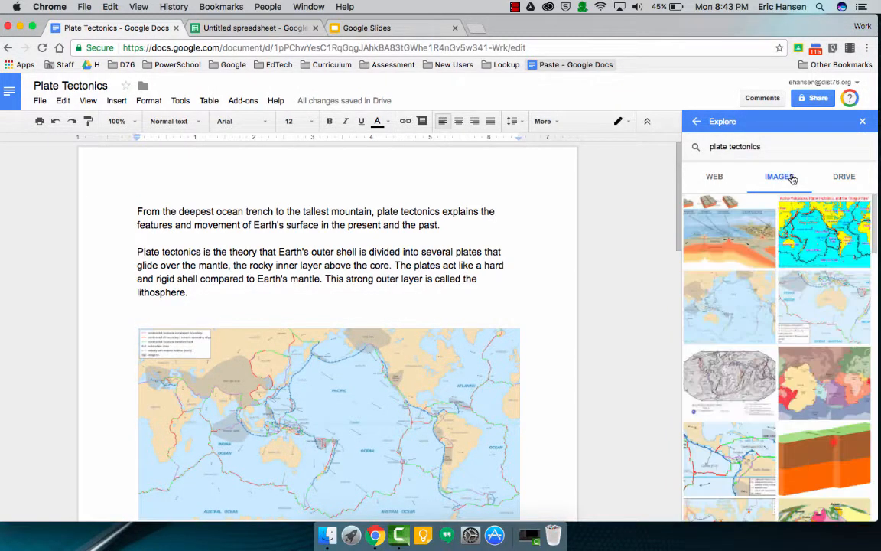
left_click(717, 176)
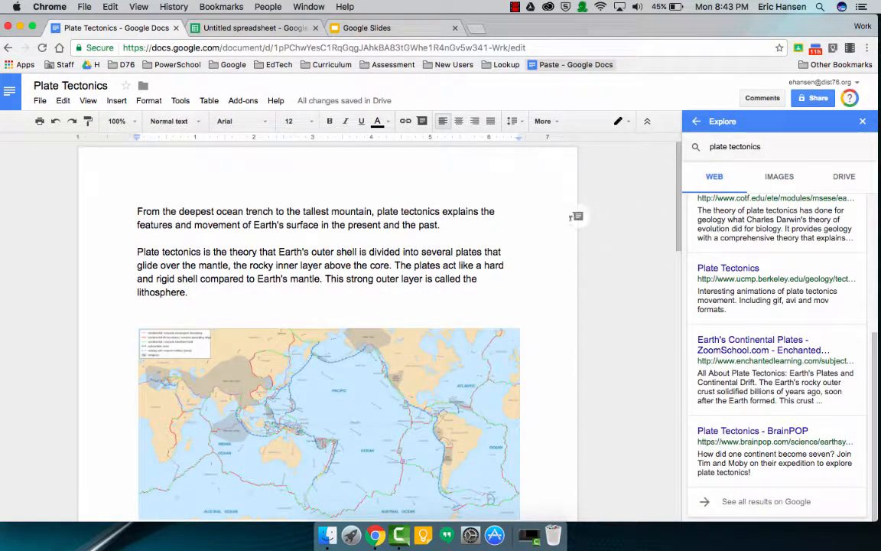
Switch to the untitled spreadsheet, select the entire sheet of January weather data and open Explore for it.
left_click(273, 31)
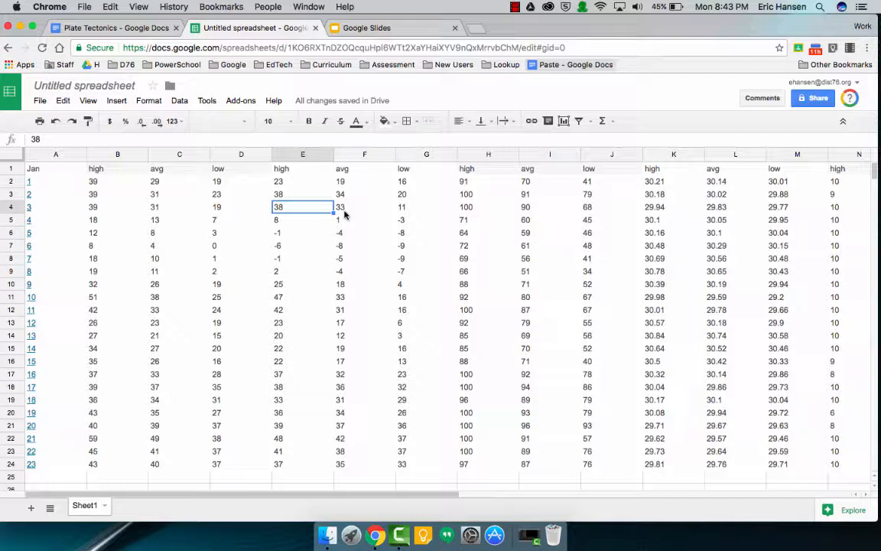
left_click(306, 156)
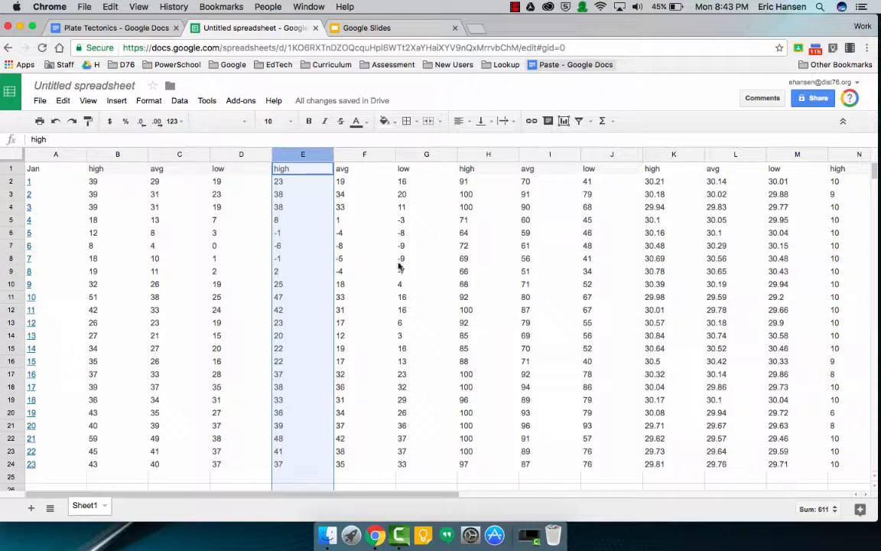
left_click(11, 156)
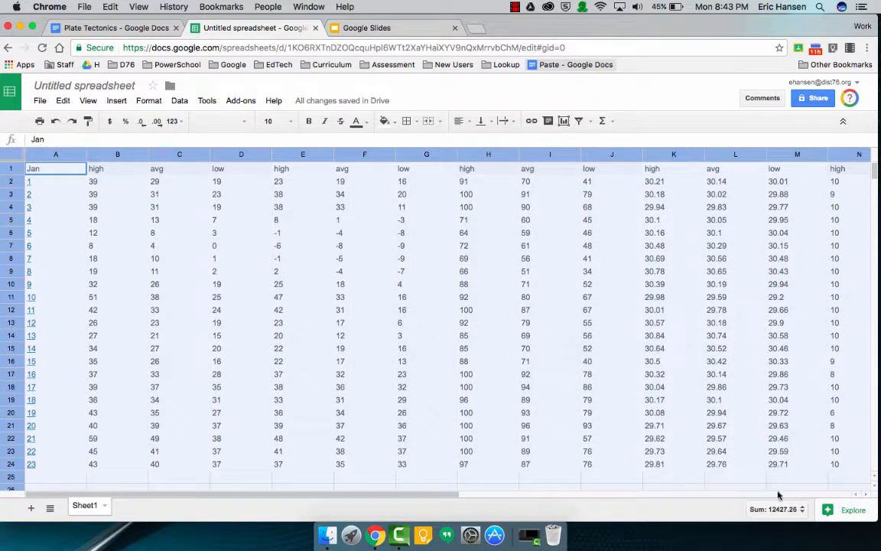
left_click(838, 513)
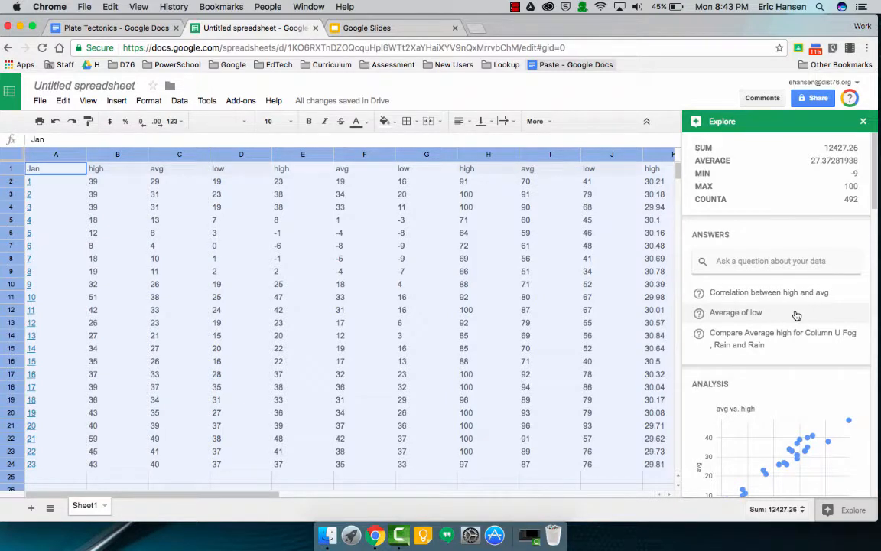
Review the suggested analysis charts and insert the Count bar chart of rain, fog and snow conditions into the sheet.
scroll(795, 359, "down", 5)
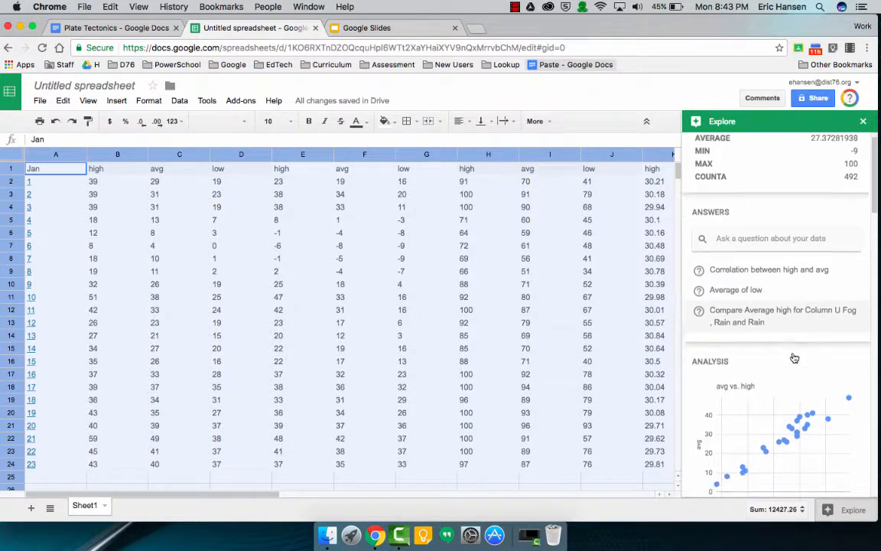
scroll(795, 359, "down", 3)
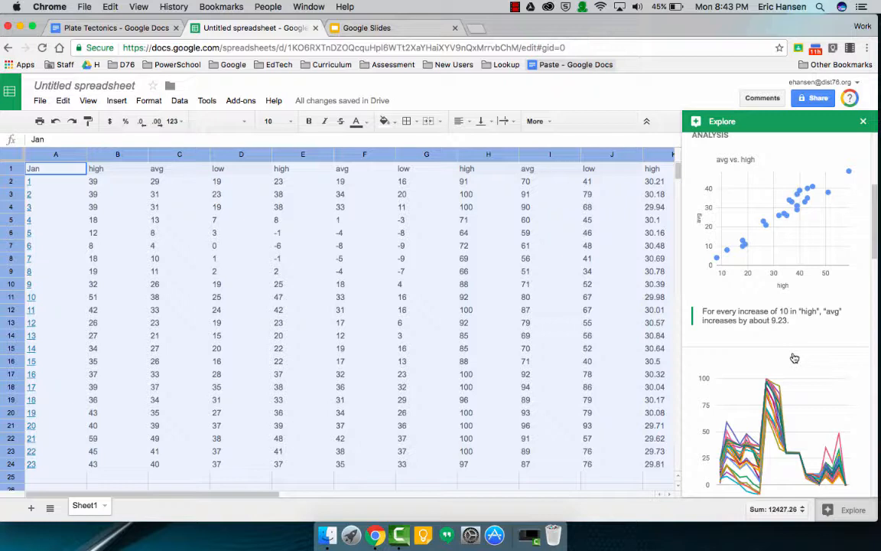
scroll(795, 359, "down", 7)
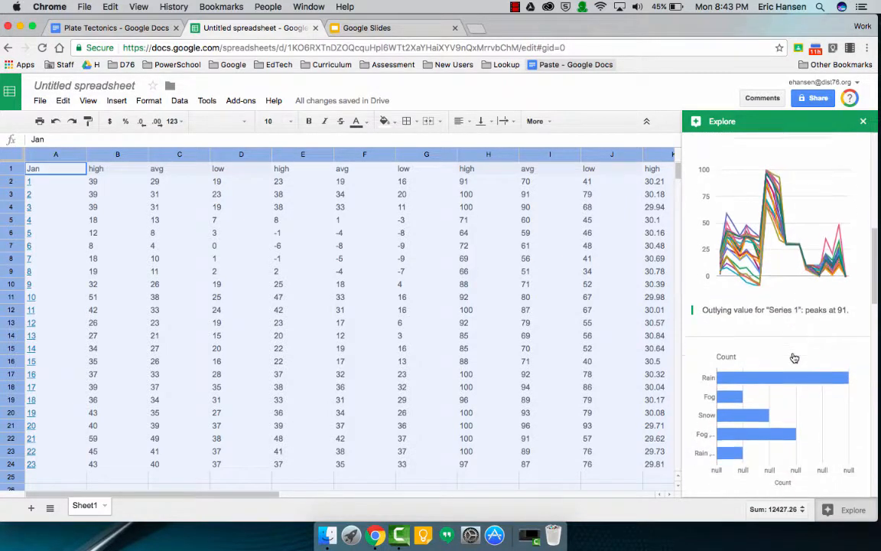
scroll(795, 359, "down", 2)
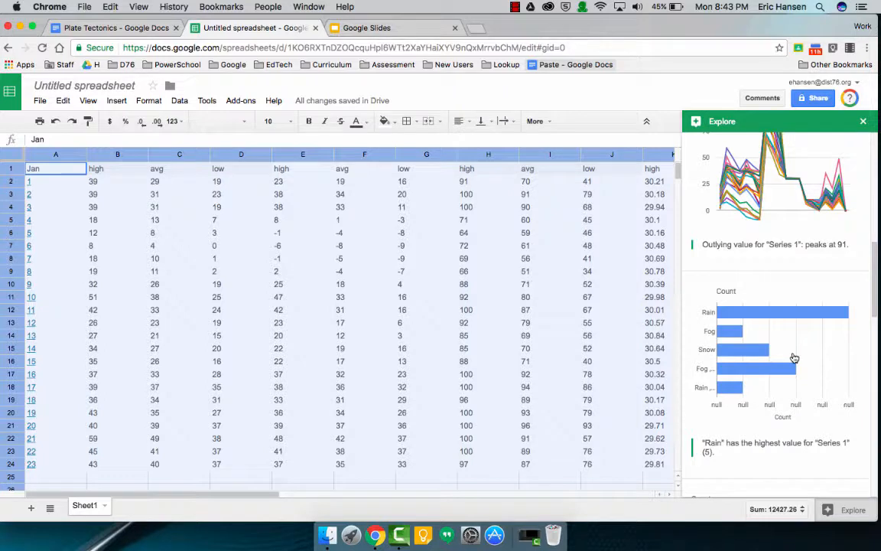
scroll(795, 359, "down", 3)
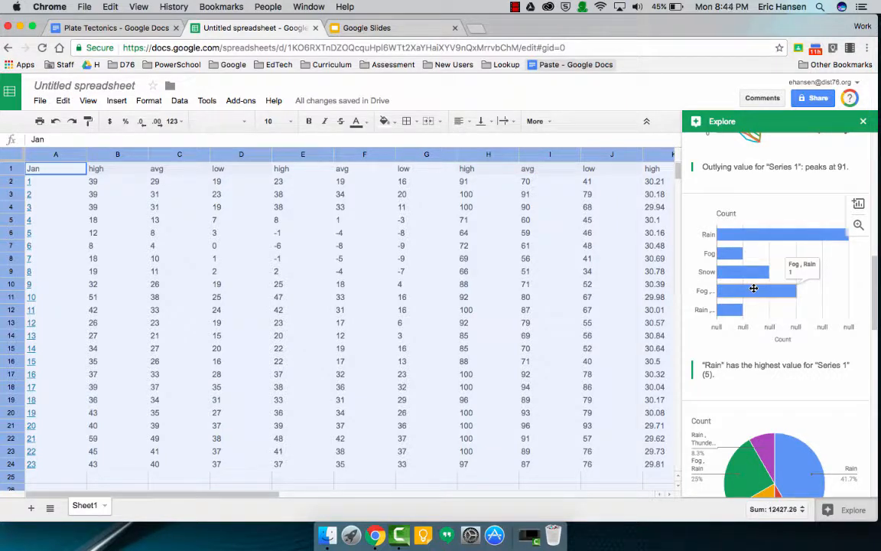
scroll(754, 287, "down", 5)
scroll(757, 301, "up", 8)
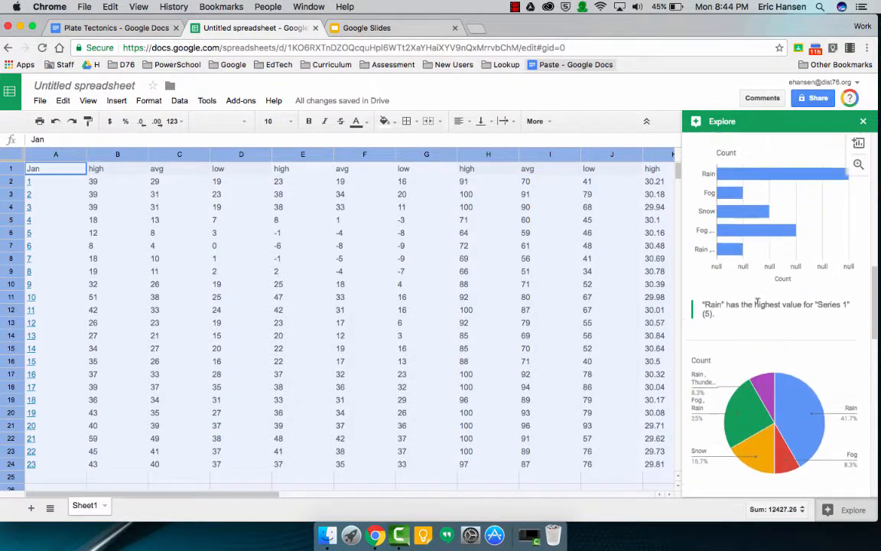
mouse_move(850, 291)
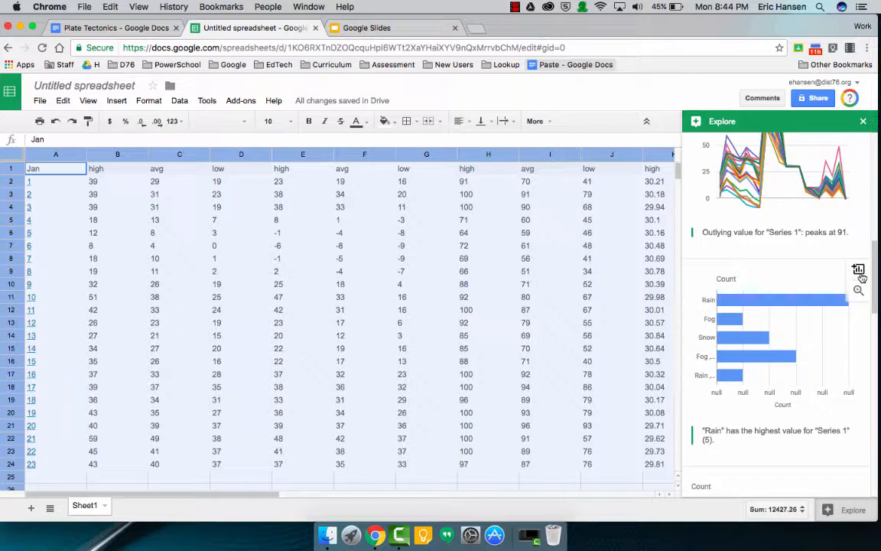
left_click(858, 270)
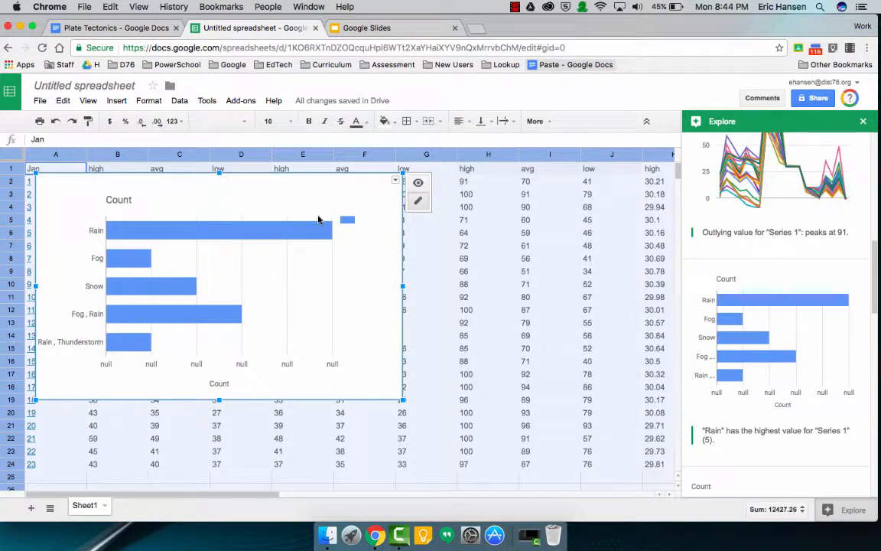
Switch to Google Slides, look through the general template gallery and open the recent Pitch presentation.
left_click(380, 29)
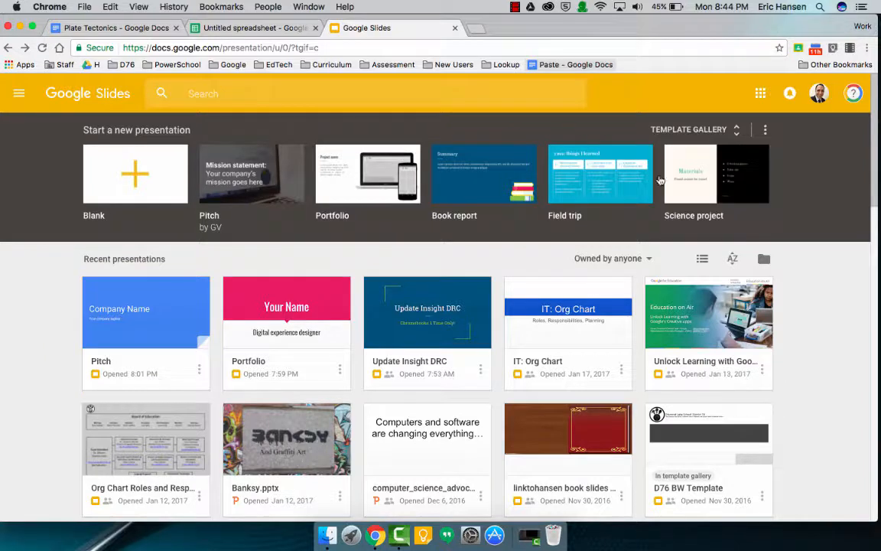
left_click(712, 134)
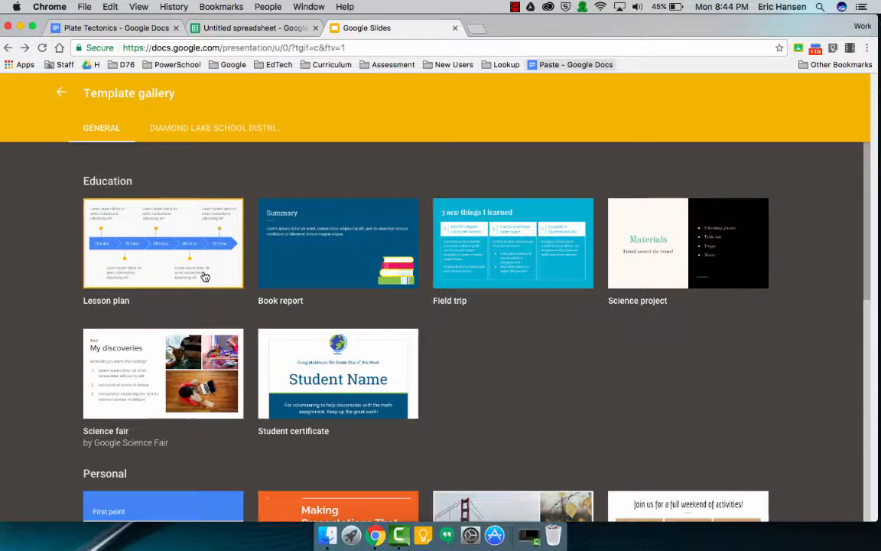
scroll(212, 388, "down", 10)
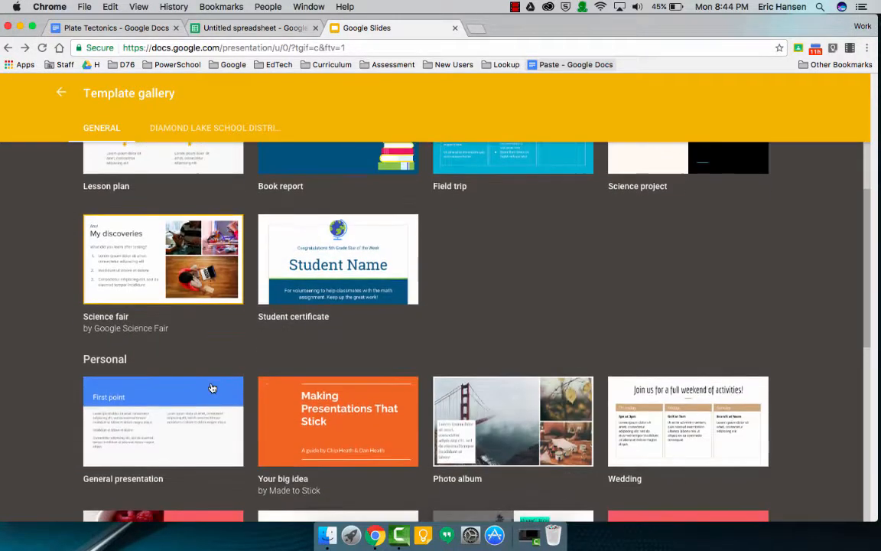
scroll(212, 388, "up", 7)
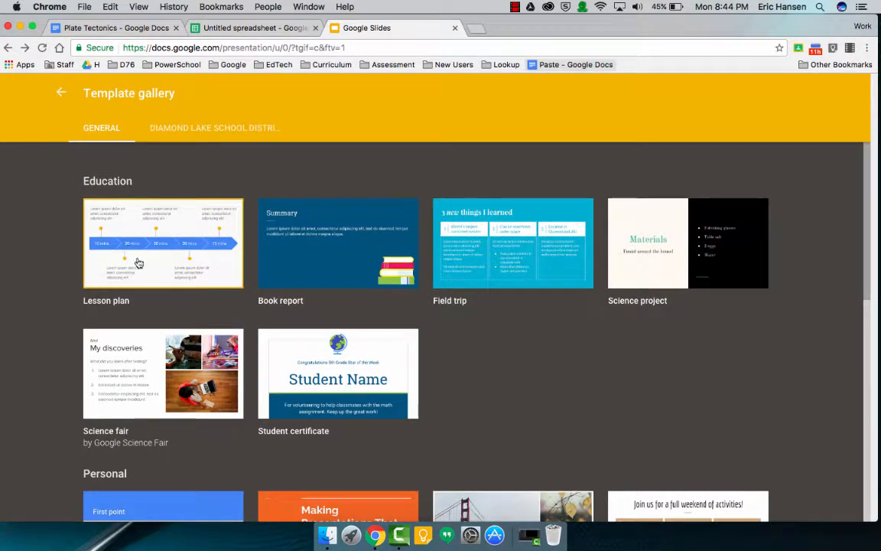
left_click(60, 93)
left_click(175, 312)
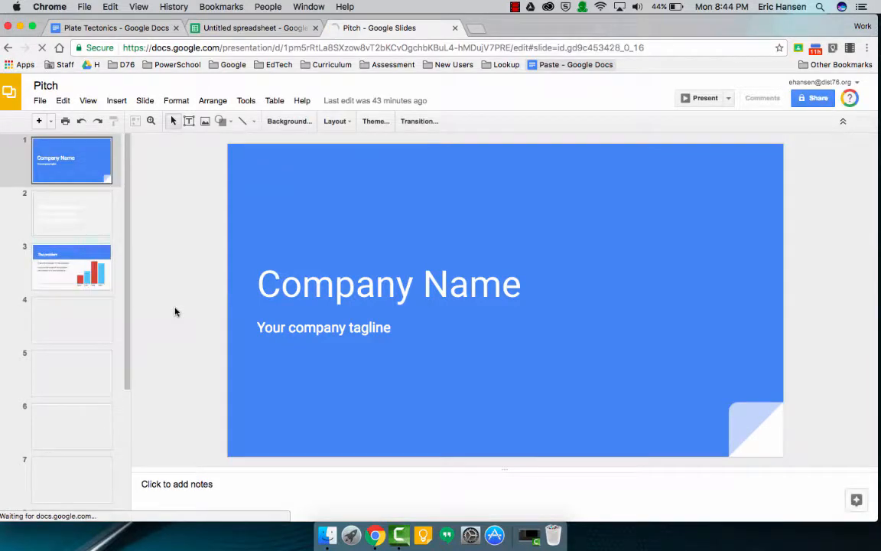
Preview the first few slides, return to the Company Name title slide and open Explore for it.
left_click(83, 222)
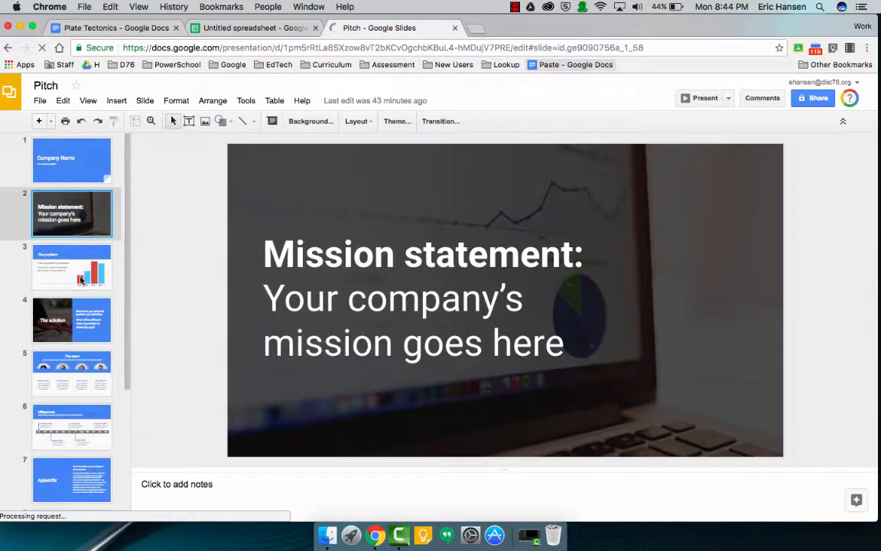
key("Down")
left_click(94, 169)
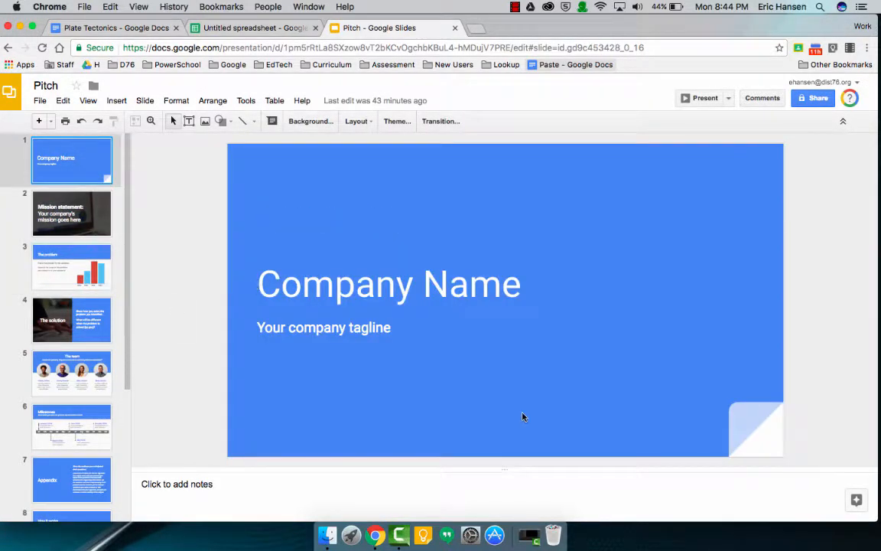
left_click(842, 505)
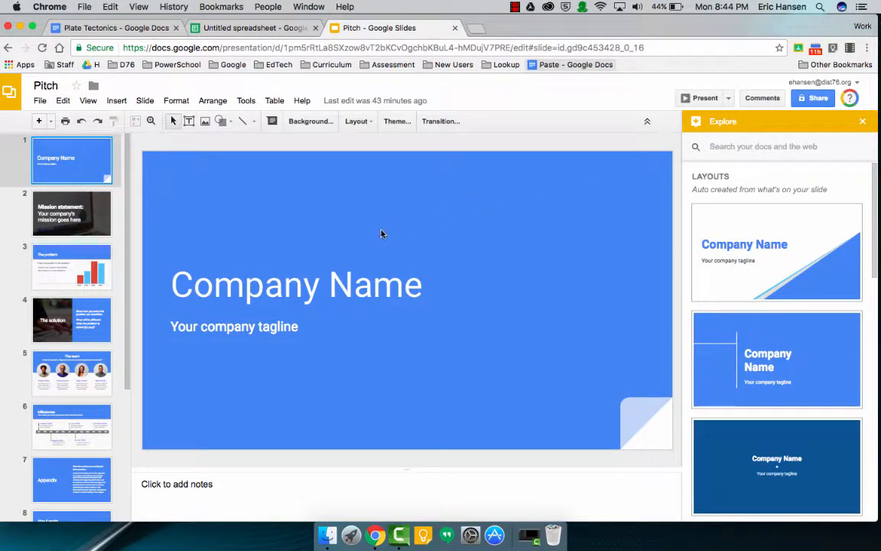
Try the suggested blue layouts on the title slide and settle on the white one with a blue line above Company Name.
left_click(758, 363)
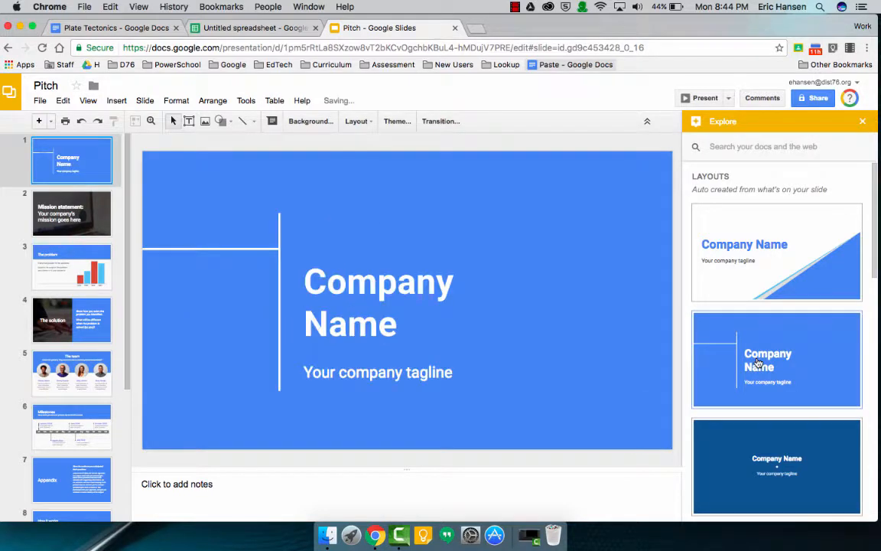
left_click(768, 437)
scroll(767, 439, "down", 3)
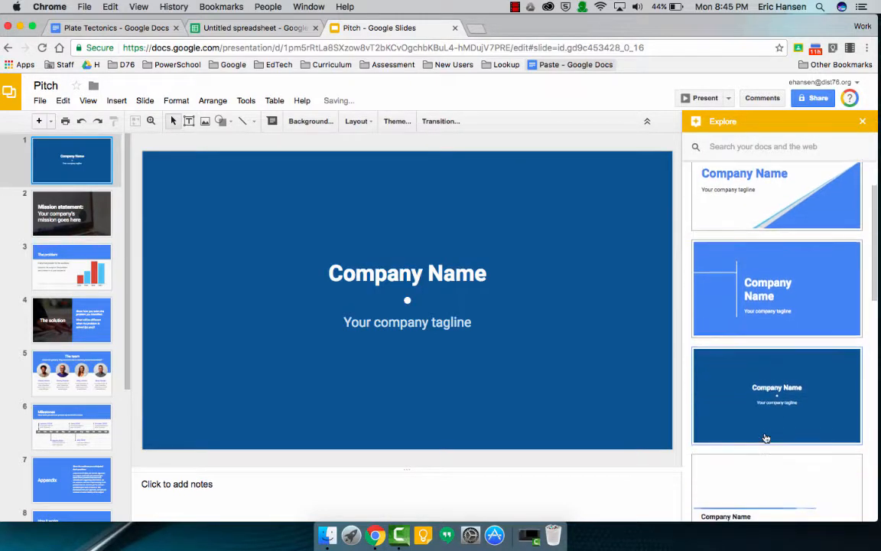
left_click(767, 439)
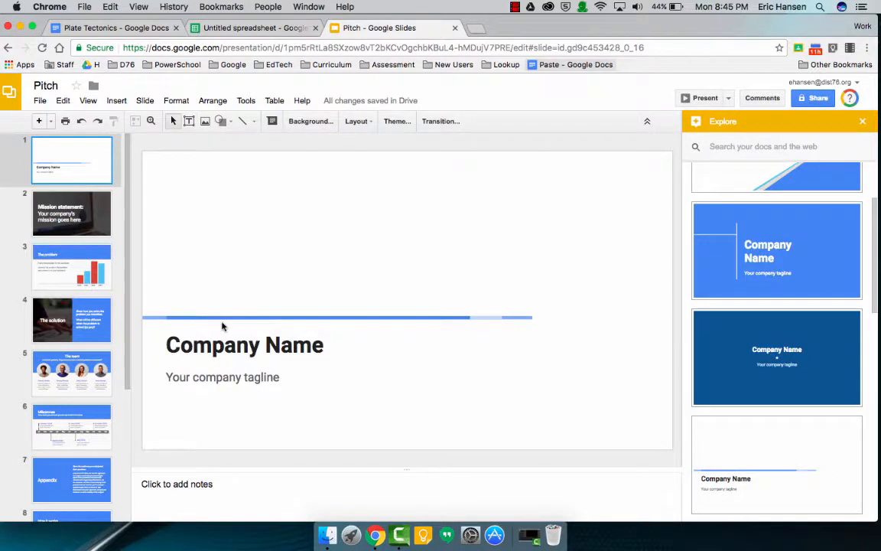
Check the Explore layout suggestions for the problem slide and the mission statement slide.
left_click(87, 270)
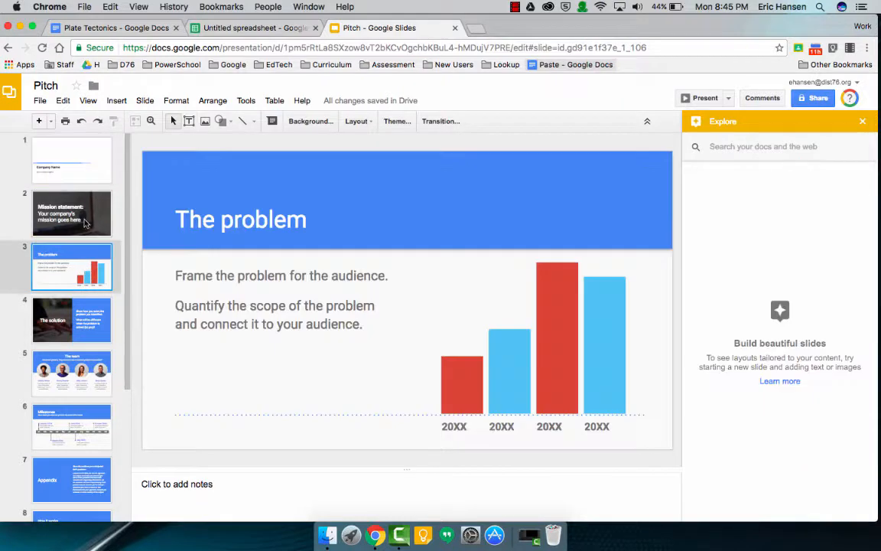
left_click(78, 201)
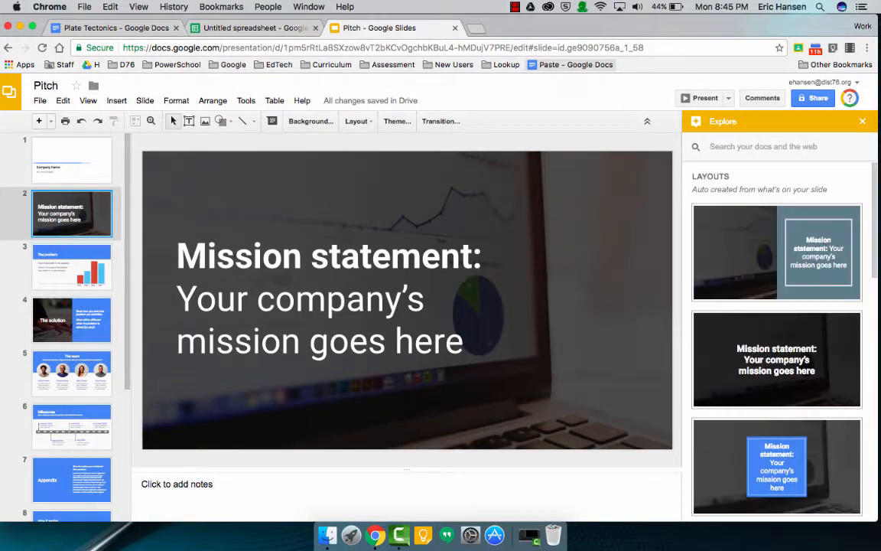